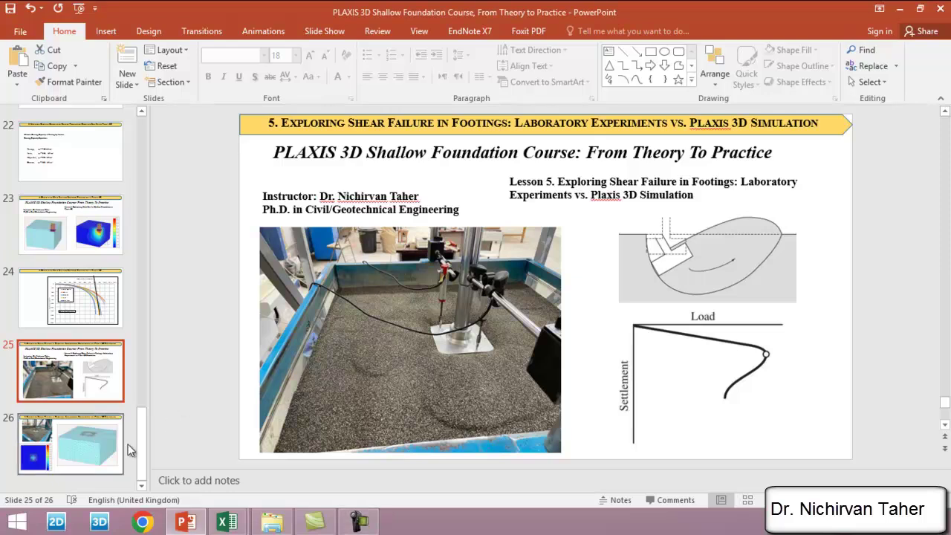
Show slide 26 with the simulation results, then bring up the course folder in File Explorer.
{"action": "left_click", "coordinate": [44, 445]}
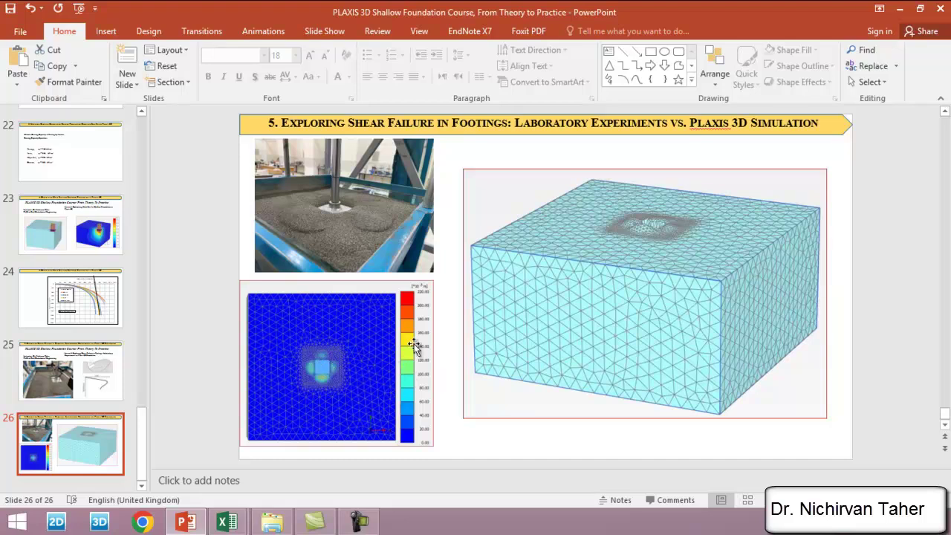
{"action": "left_click", "coordinate": [297, 412]}
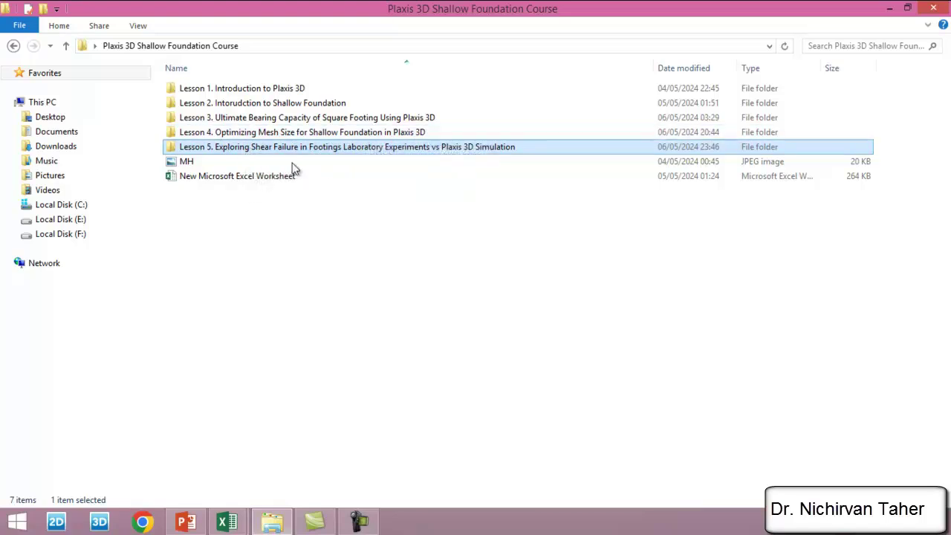
Open the Lesson 5 folder containing the PLAXIS 3D project.
{"action": "double_click", "coordinate": [354, 152]}
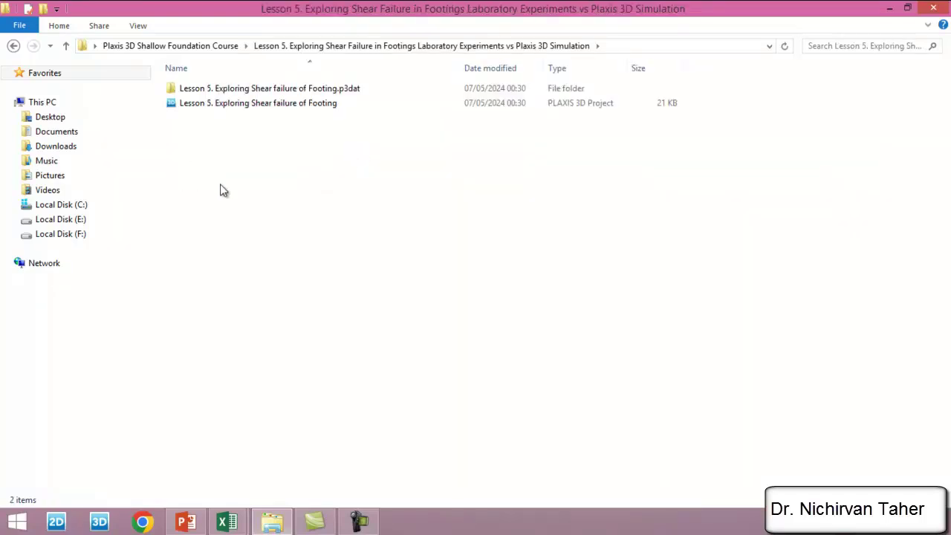
Open the Lesson 5 project and review the Initial, Footing and Loading phases in staged construction.
{"action": "left_click", "coordinate": [236, 104]}
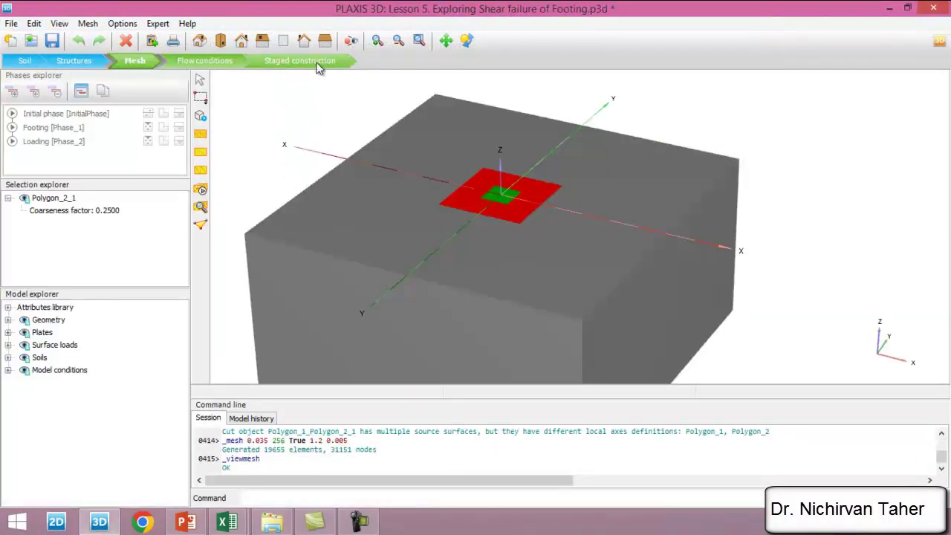
{"action": "left_click", "coordinate": [301, 61]}
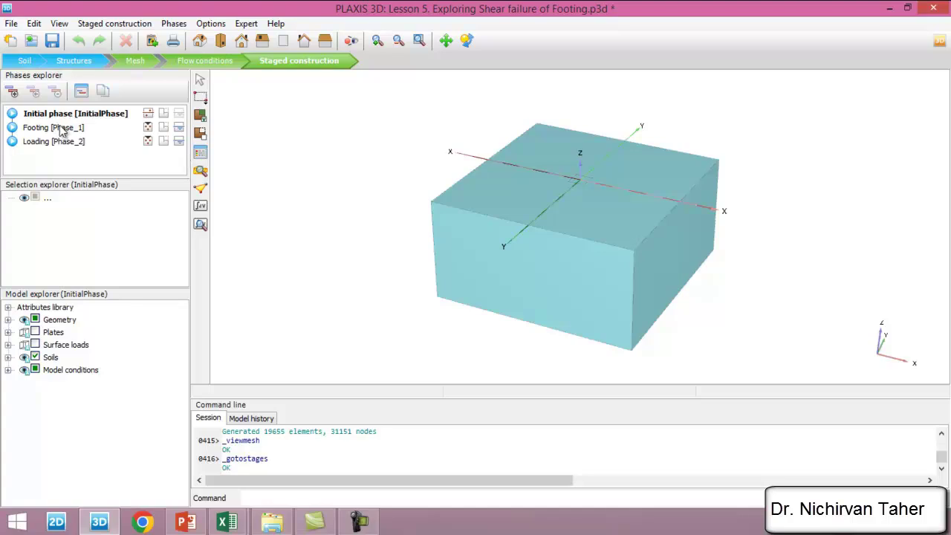
{"action": "left_click", "coordinate": [62, 129]}
{"action": "left_click", "coordinate": [66, 143]}
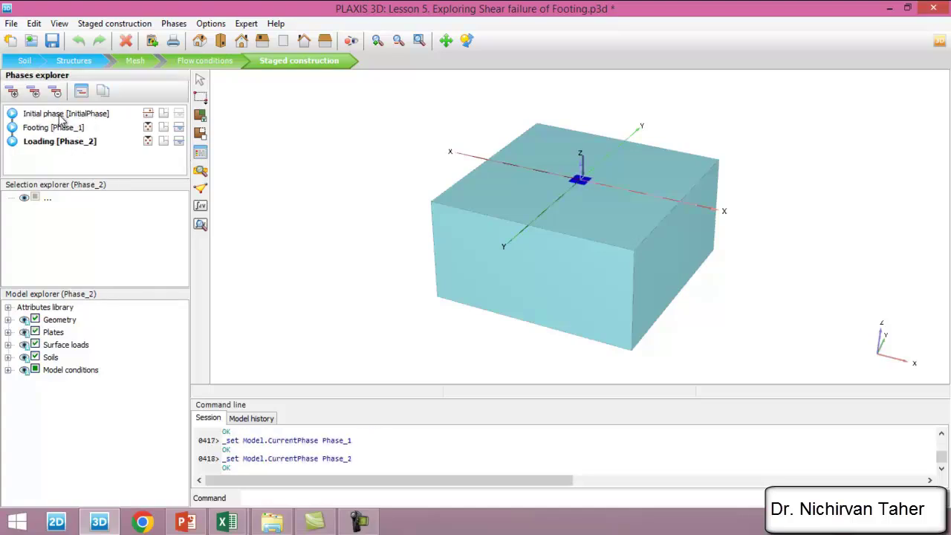
{"action": "left_click", "coordinate": [61, 115]}
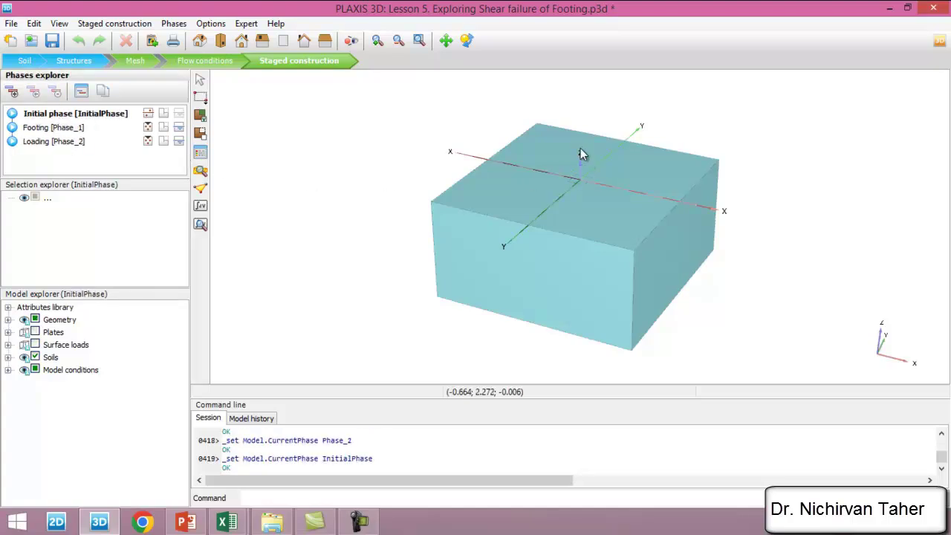
{"action": "left_click", "coordinate": [60, 128]}
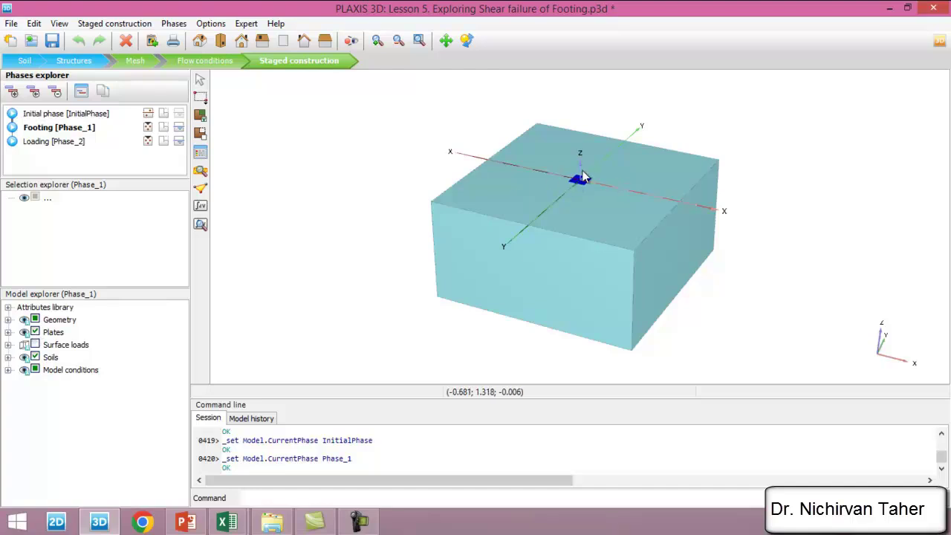
{"action": "left_click", "coordinate": [45, 142]}
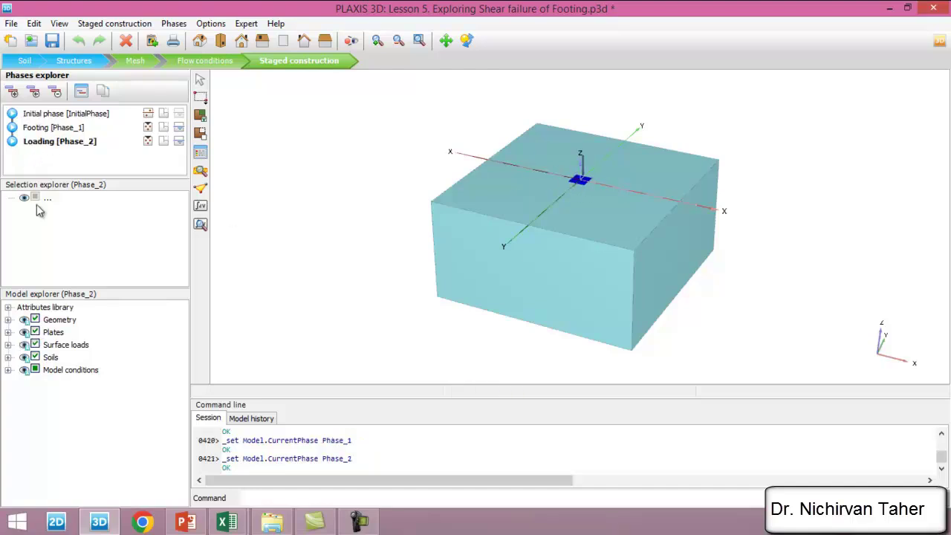
Check SurfaceLoad_1's 1000 kN/m² stress, then start selecting points for curves.
{"action": "left_click", "coordinate": [8, 345]}
{"action": "left_click", "coordinate": [20, 357]}
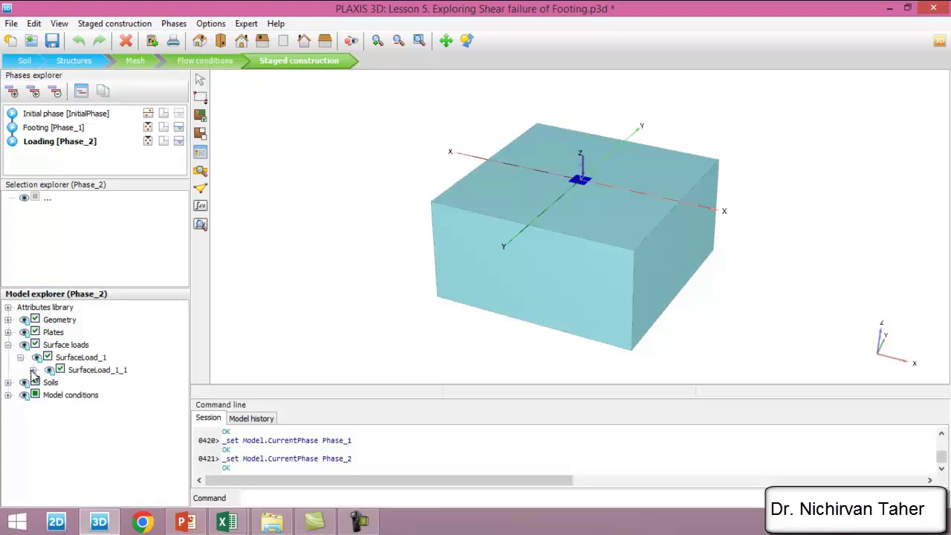
{"action": "left_click", "coordinate": [33, 370]}
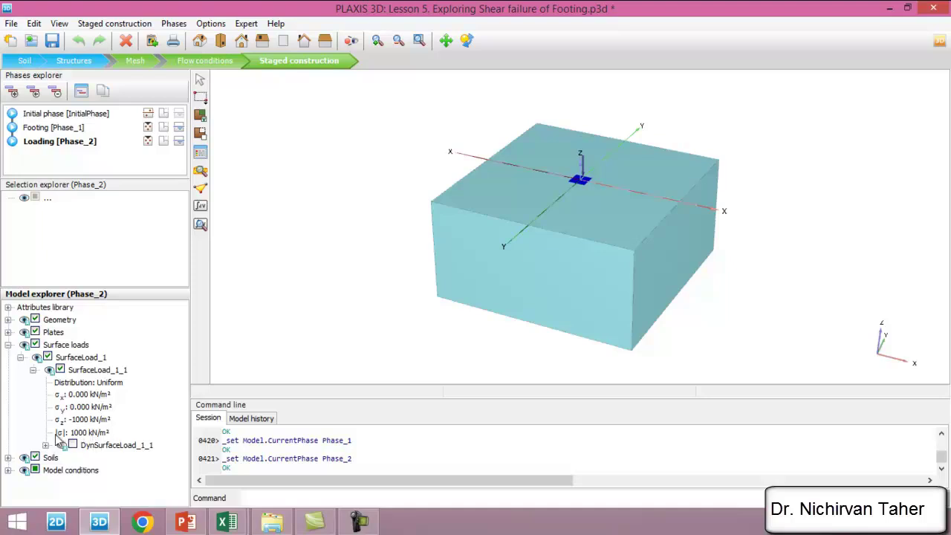
{"action": "left_click", "coordinate": [7, 345]}
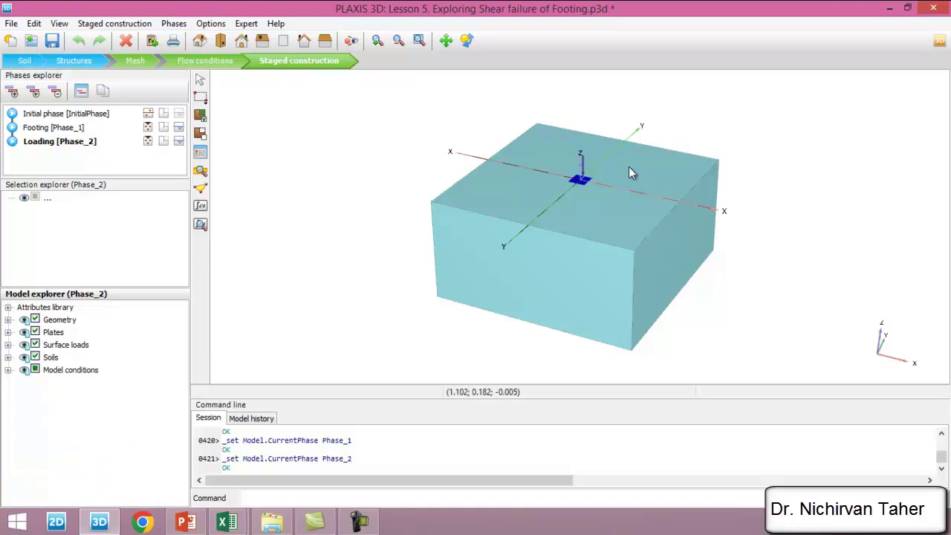
{"action": "scroll", "coordinate": [631, 152], "scroll_direction": "up", "scroll_amount": 3}
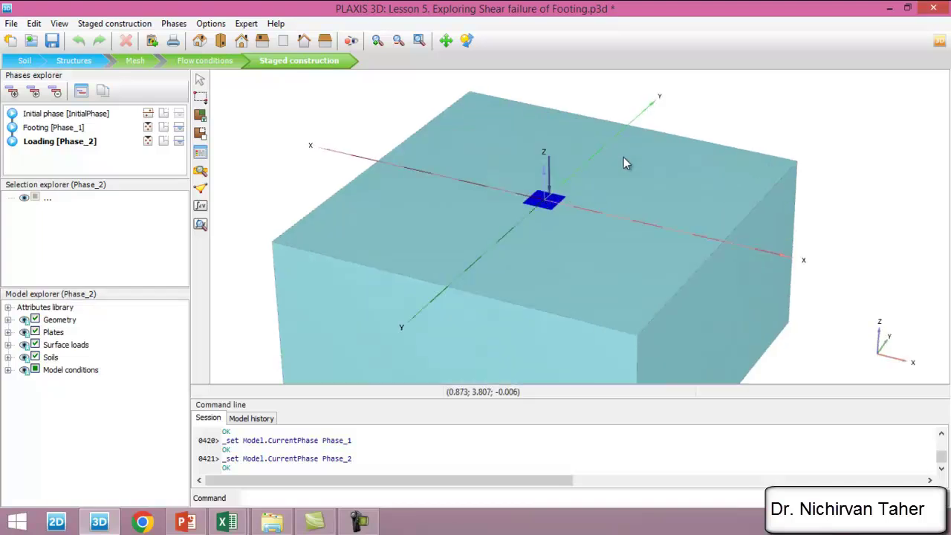
{"action": "left_click", "coordinate": [202, 191]}
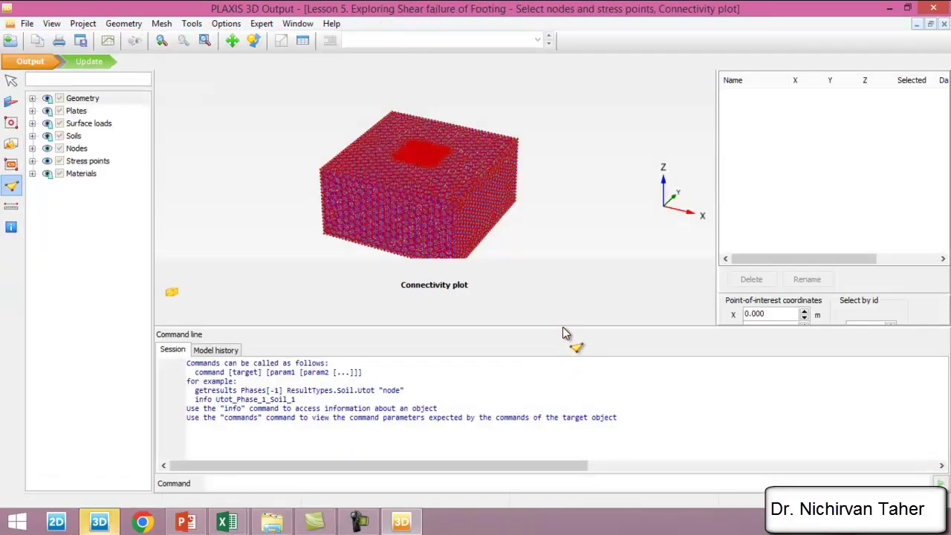
Pick Node 9552 on the footing plate, closest to 0,0,0, as the curve point.
{"action": "left_click_drag", "start_coordinate": [563, 327], "coordinate": [559, 491]}
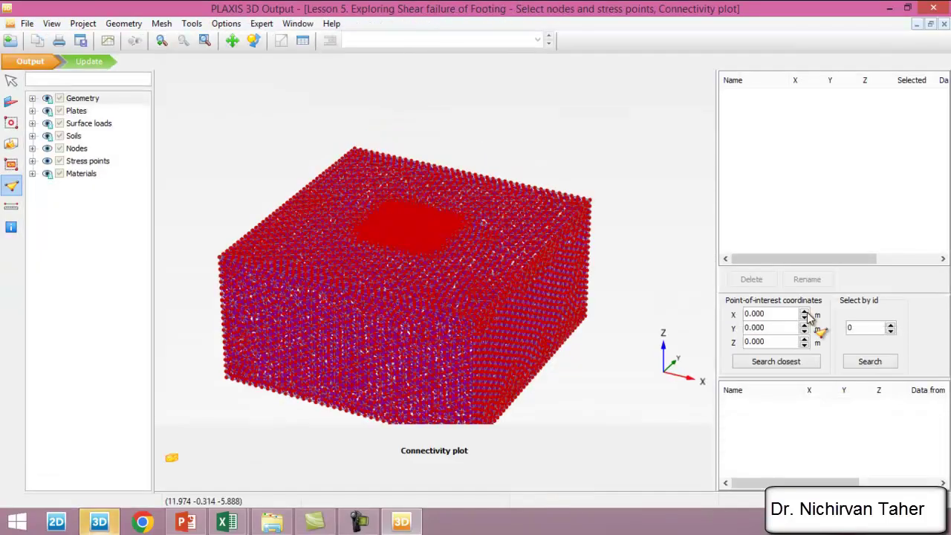
{"action": "left_click", "coordinate": [773, 363]}
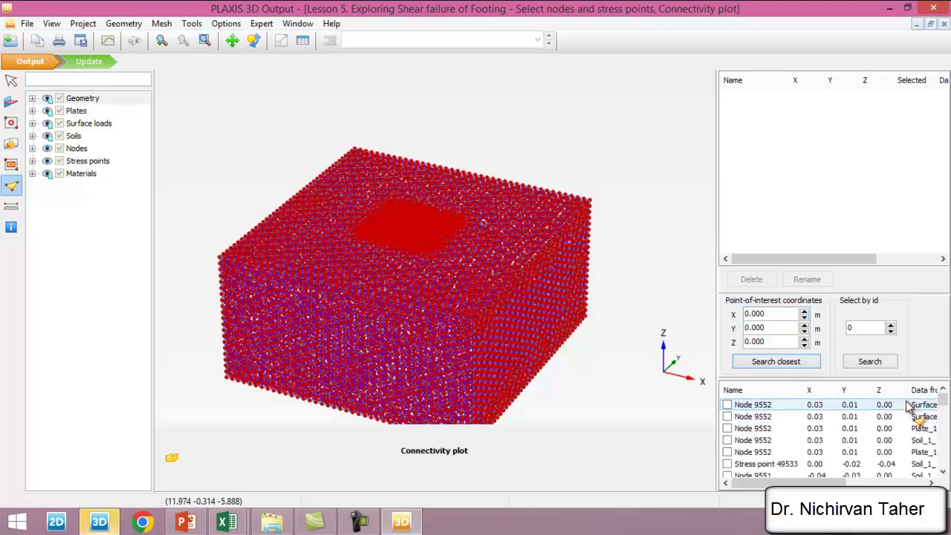
{"action": "left_click", "coordinate": [726, 428]}
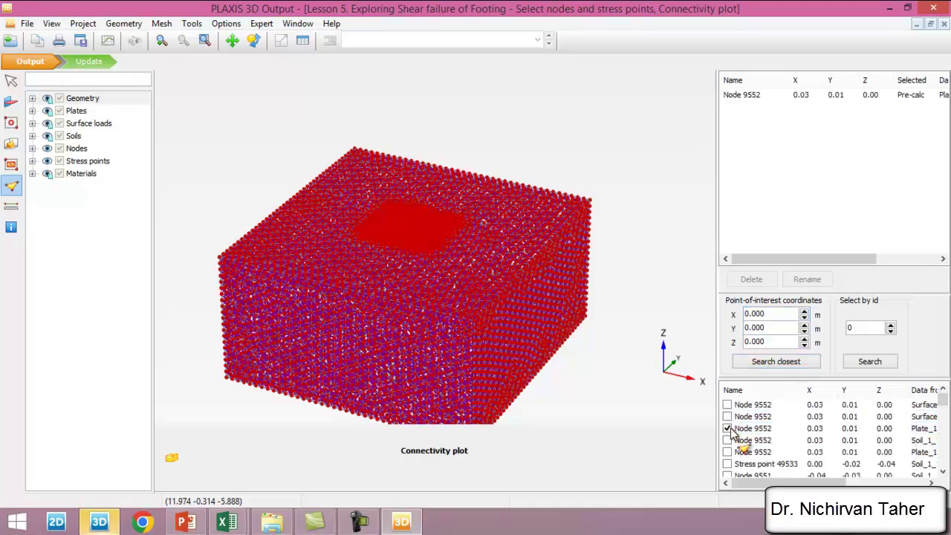
Confirm Node 9552 and calculate the Footing and Loading phases, watching the progress window.
{"action": "left_click", "coordinate": [90, 63]}
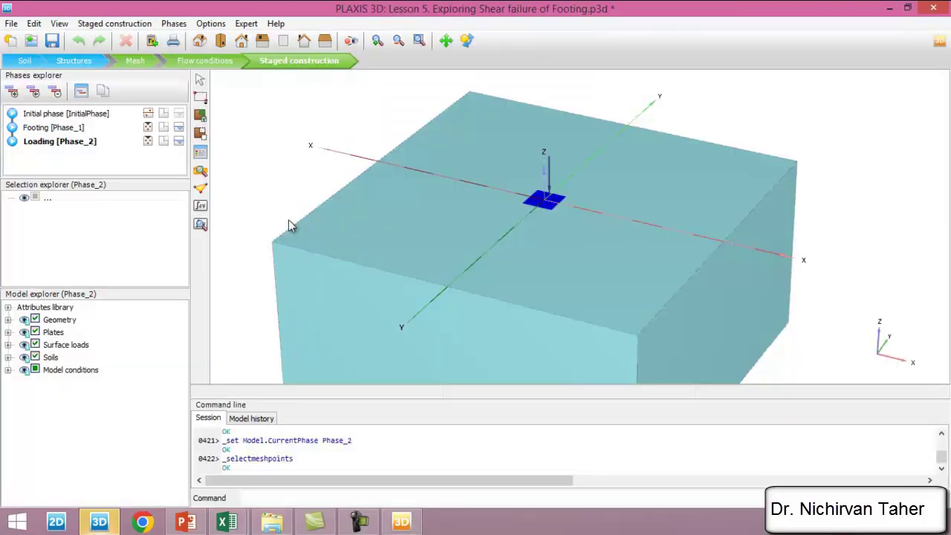
{"action": "scroll", "coordinate": [558, 146], "scroll_direction": "down", "scroll_amount": 3}
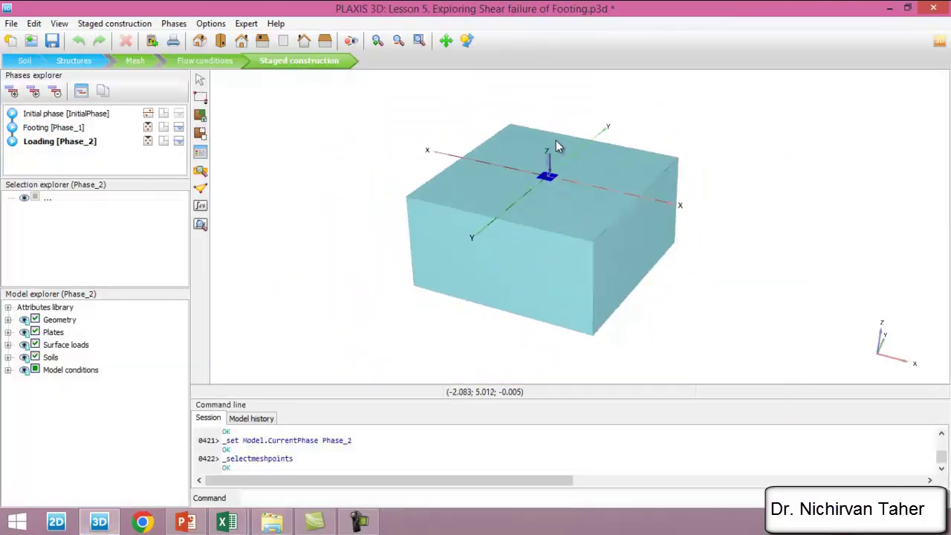
{"action": "left_click_drag", "start_coordinate": [528, 398], "coordinate": [528, 496]}
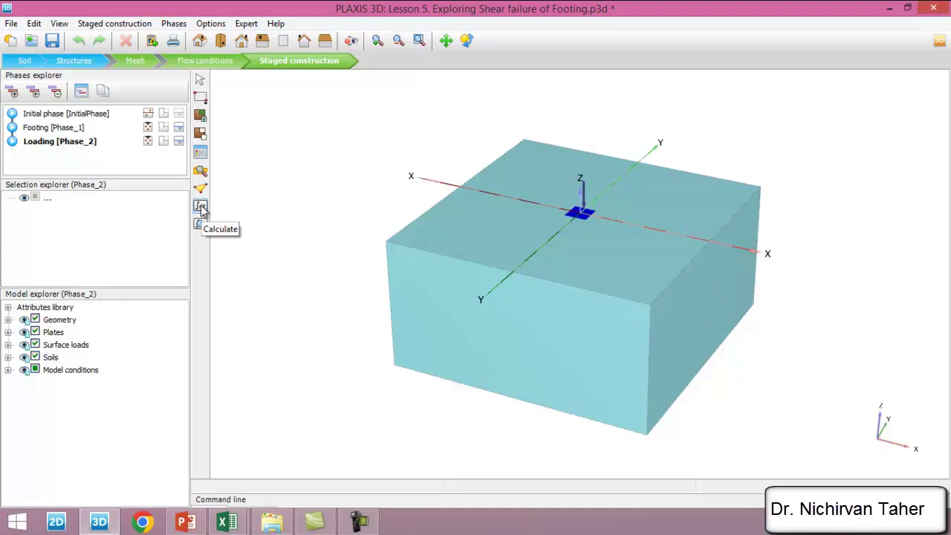
{"action": "left_click", "coordinate": [201, 209]}
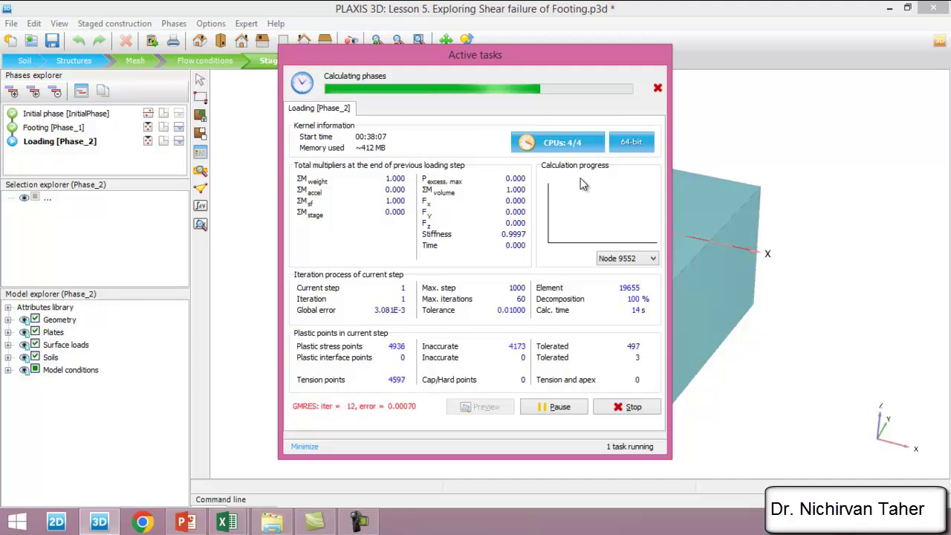
{"action": "left_click_drag", "start_coordinate": [482, 59], "coordinate": [469, 46]}
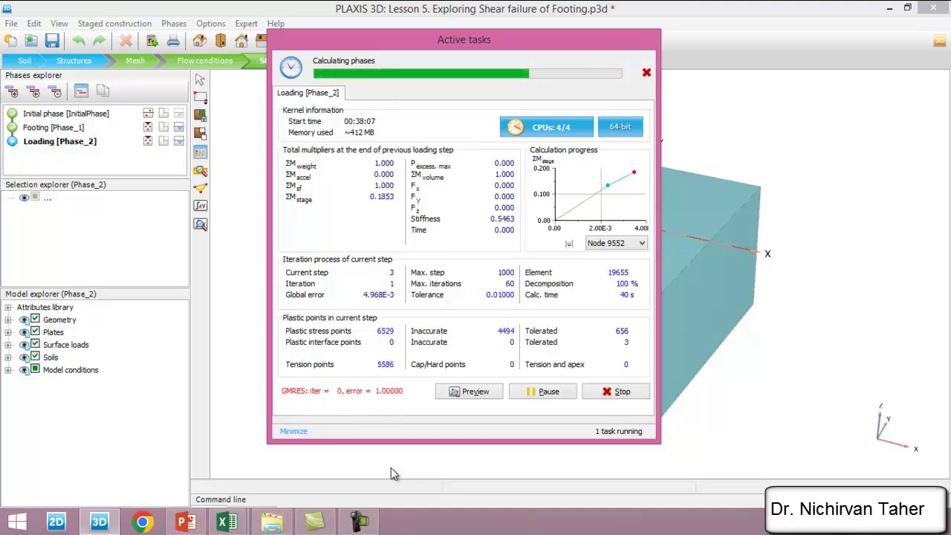
{"action": "left_click", "coordinate": [360, 520]}
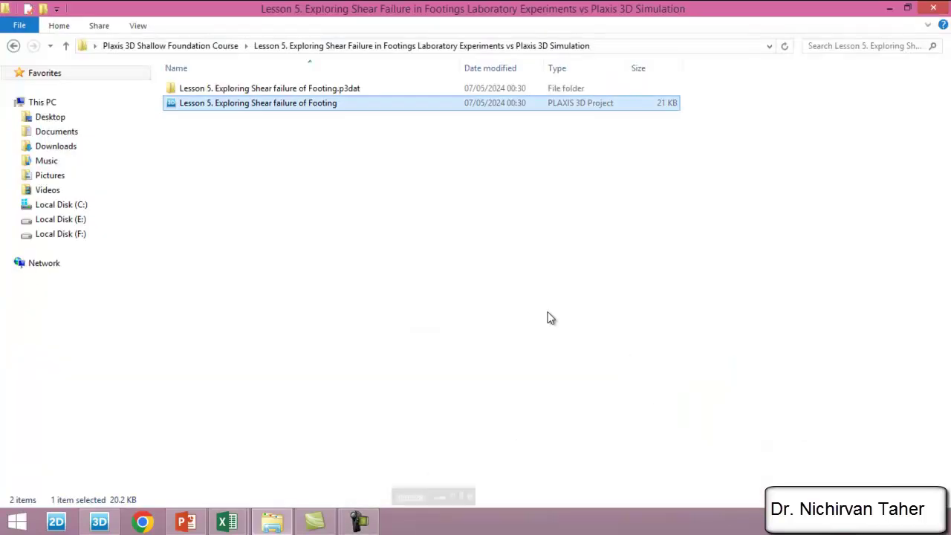
Open the Loading phase results, colour the deformed mesh by material, and compare with slide 26.
{"action": "left_click", "coordinate": [99, 521]}
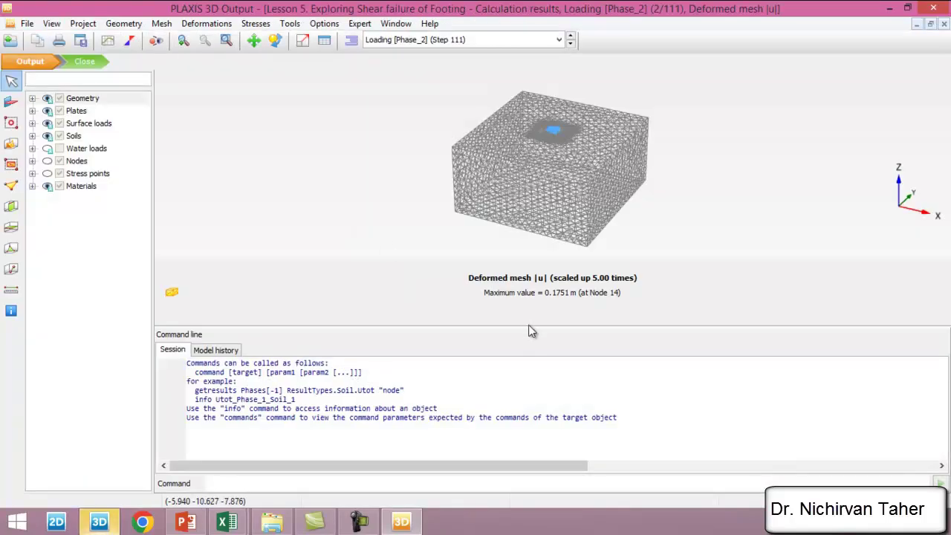
{"action": "left_click_drag", "start_coordinate": [530, 327], "coordinate": [539, 490]}
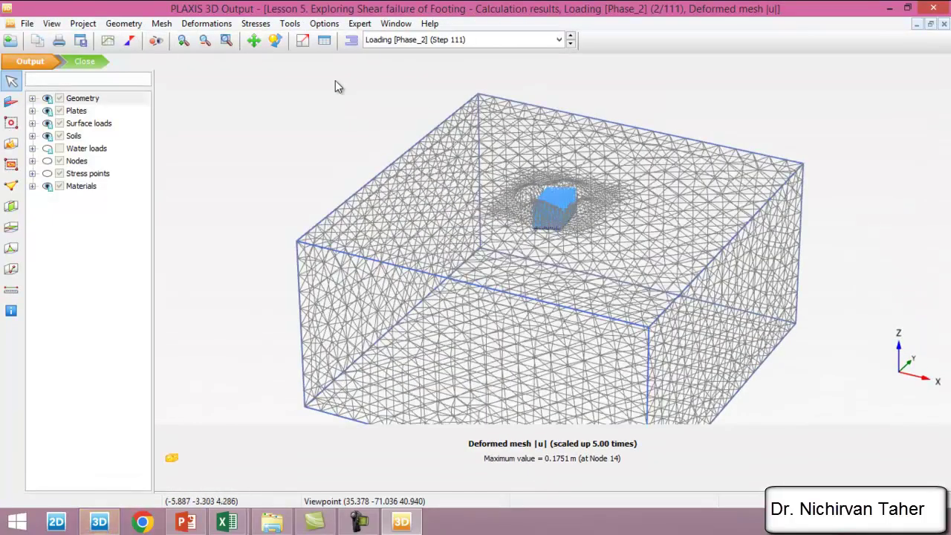
{"action": "left_click", "coordinate": [206, 23]}
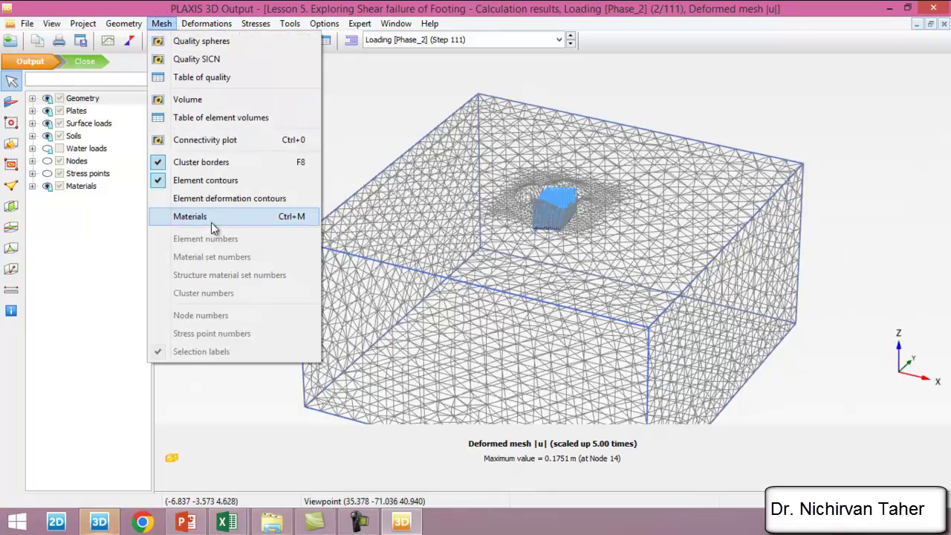
{"action": "left_click", "coordinate": [192, 218]}
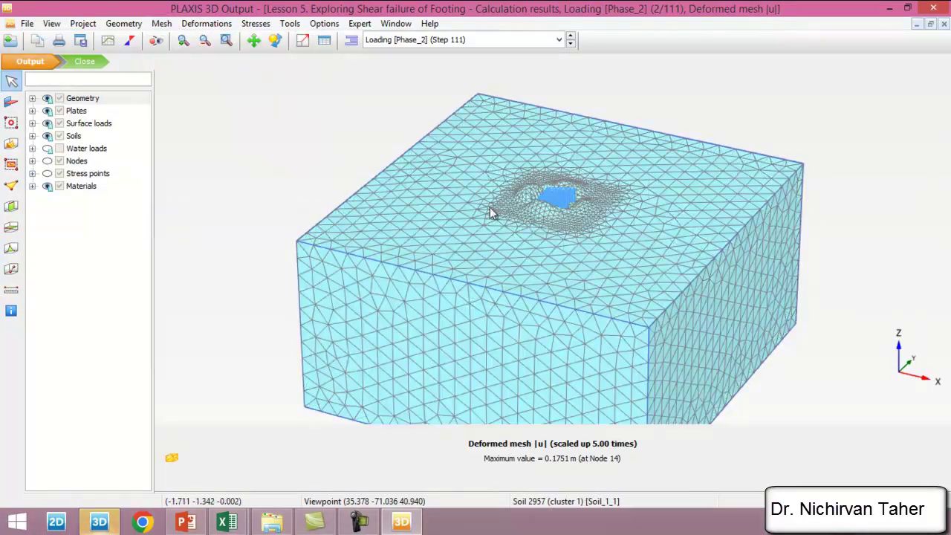
{"action": "scroll", "coordinate": [594, 219], "scroll_direction": "up", "scroll_amount": 4}
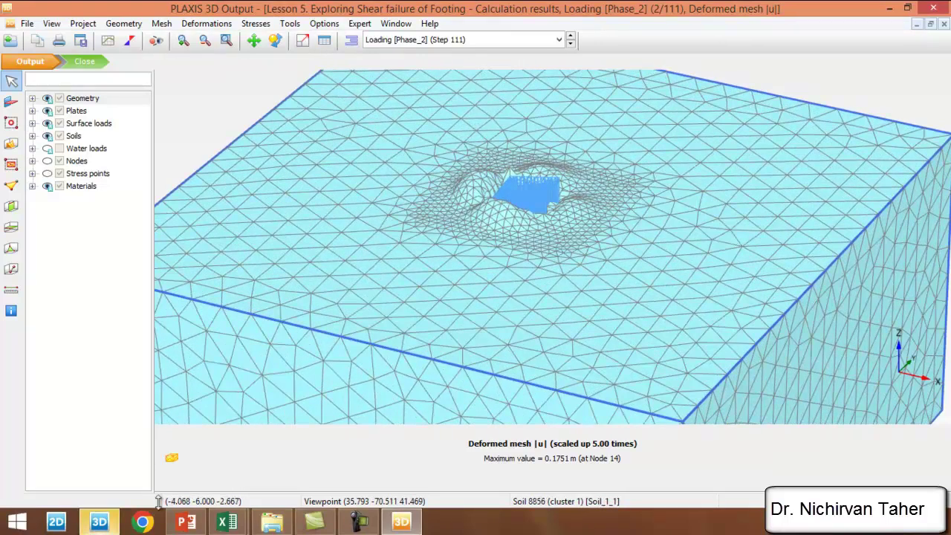
{"action": "left_click", "coordinate": [183, 523]}
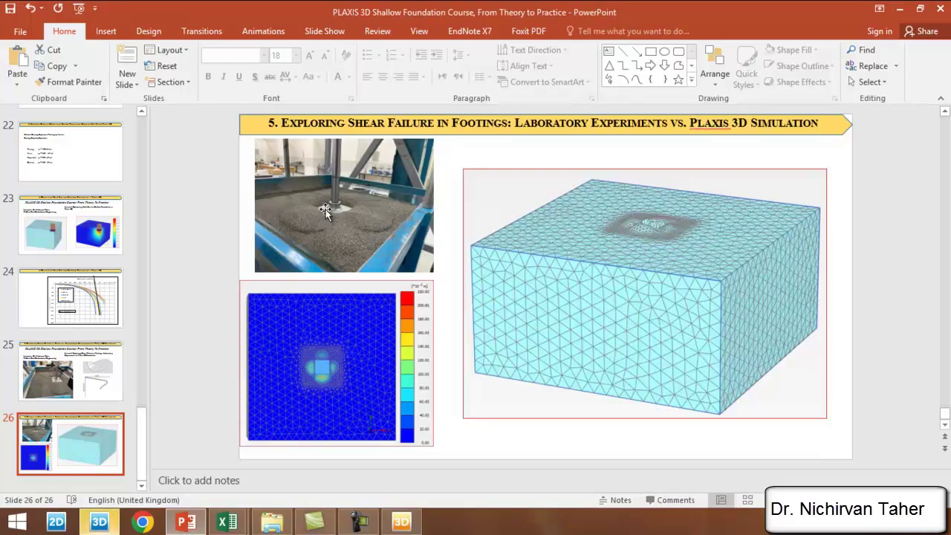
{"action": "left_click", "coordinate": [401, 523]}
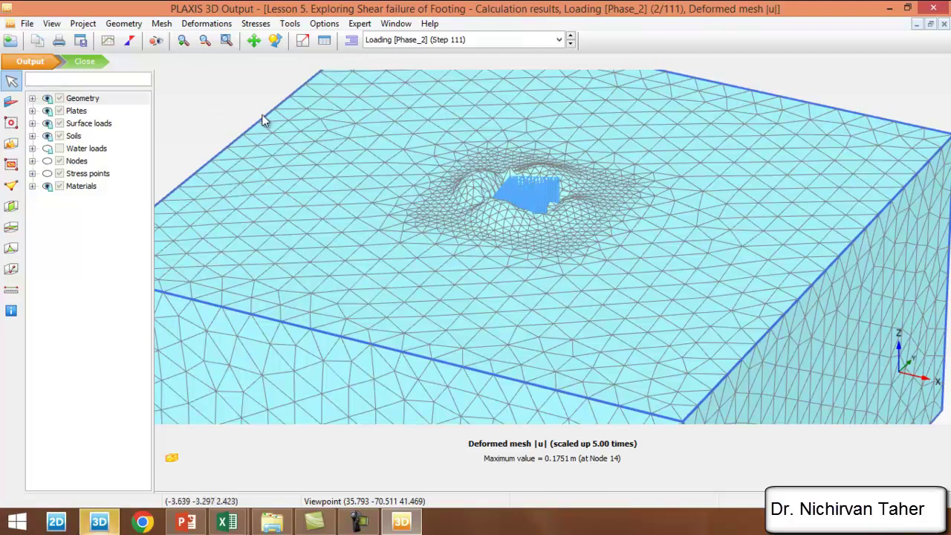
Change the deformed mesh scale from 5 times to true scale.
{"action": "scroll", "coordinate": [559, 199], "scroll_direction": "down", "scroll_amount": 2}
{"action": "scroll", "coordinate": [516, 191], "scroll_direction": "up", "scroll_amount": 3}
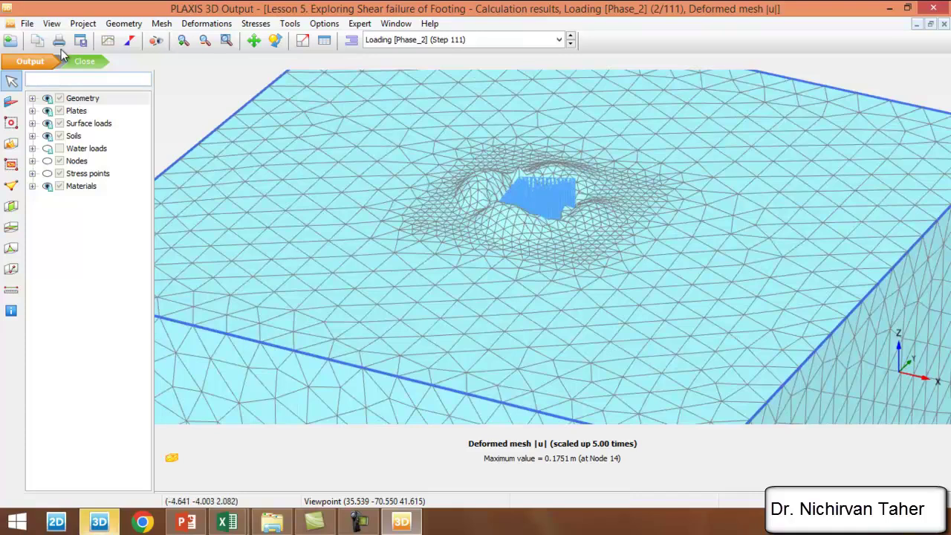
{"action": "left_click", "coordinate": [51, 23]}
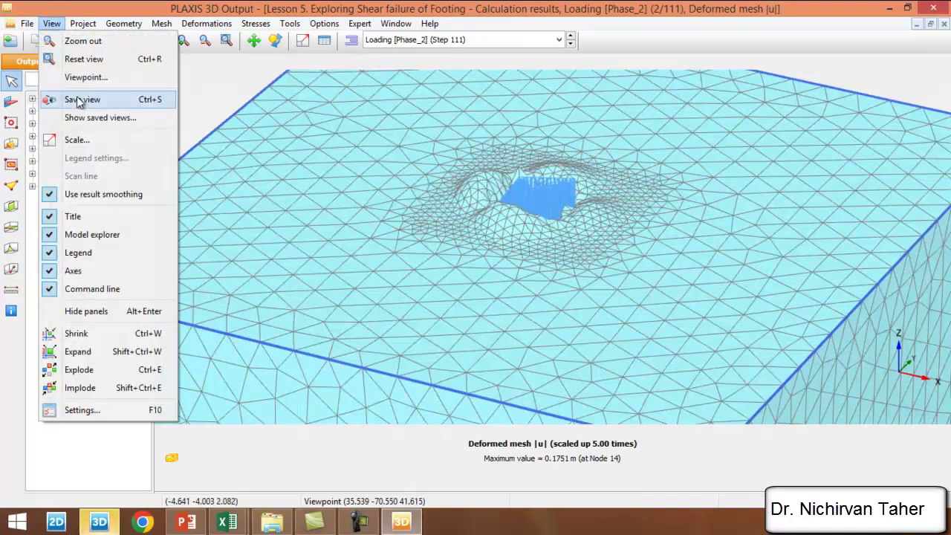
{"action": "left_click", "coordinate": [76, 140]}
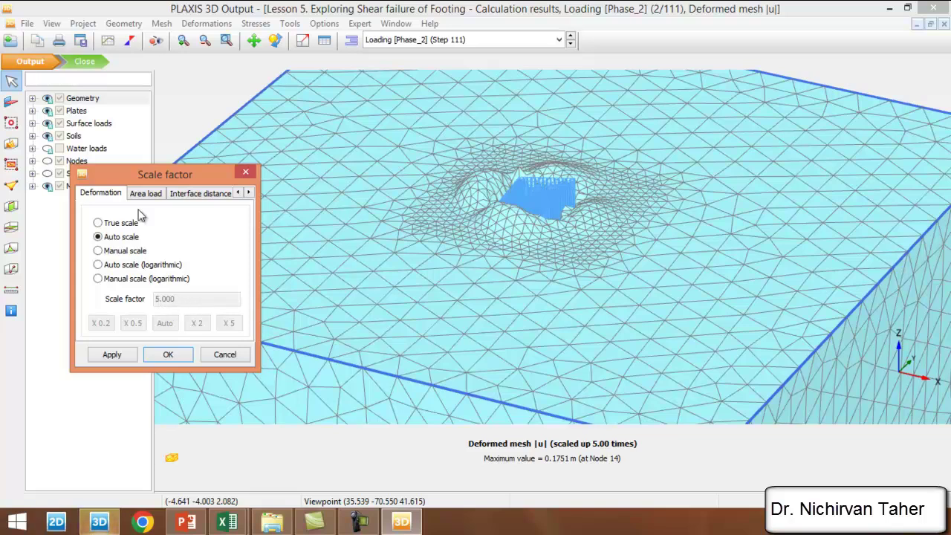
{"action": "left_click", "coordinate": [111, 357]}
{"action": "left_click", "coordinate": [168, 354]}
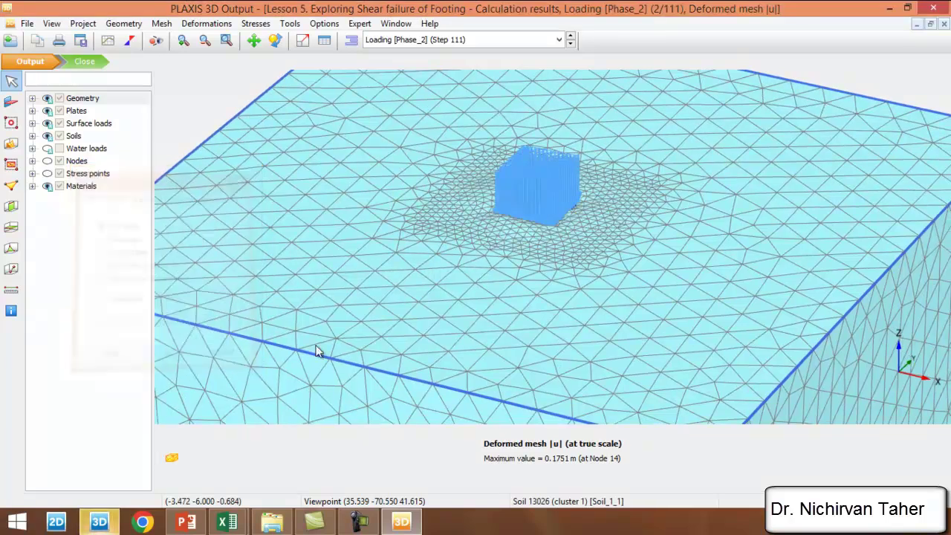
Rotate and zoom the model to inspect the footing's true-scale settlement.
{"action": "scroll", "coordinate": [384, 106], "scroll_direction": "down", "scroll_amount": 2}
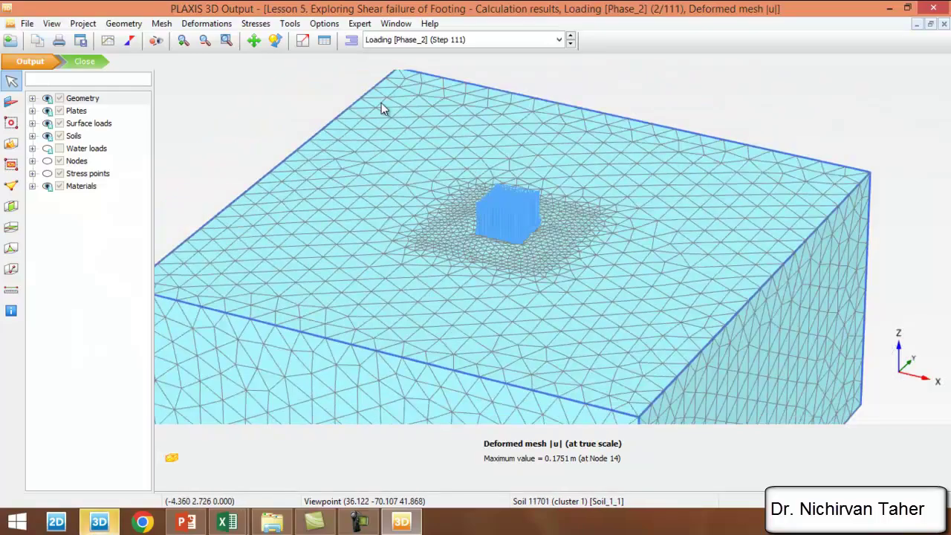
{"action": "left_click", "coordinate": [275, 40]}
{"action": "left_click_drag", "start_coordinate": [566, 393], "coordinate": [639, 277]}
{"action": "scroll", "coordinate": [565, 242], "scroll_direction": "up", "scroll_amount": 3}
{"action": "scroll", "coordinate": [541, 231], "scroll_direction": "up", "scroll_amount": 1}
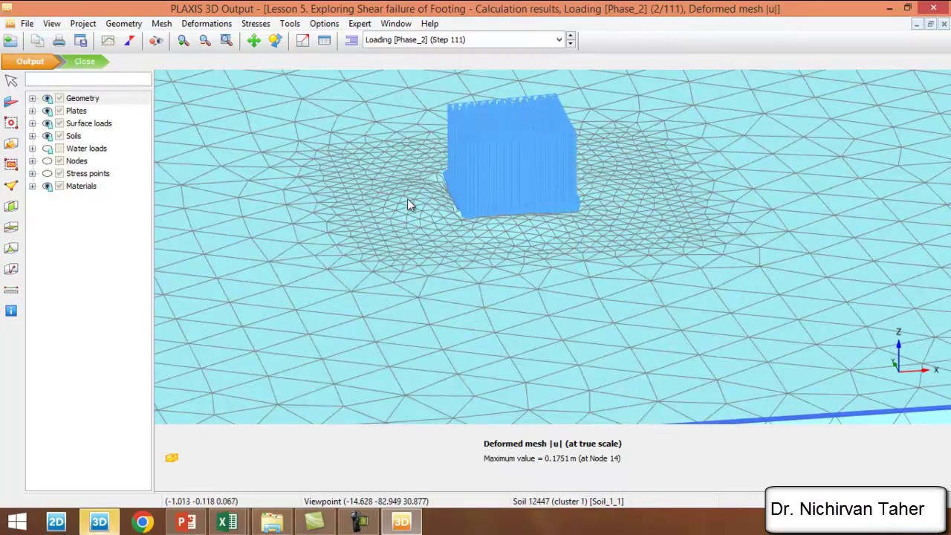
{"action": "scroll", "coordinate": [534, 201], "scroll_direction": "down", "scroll_amount": 1}
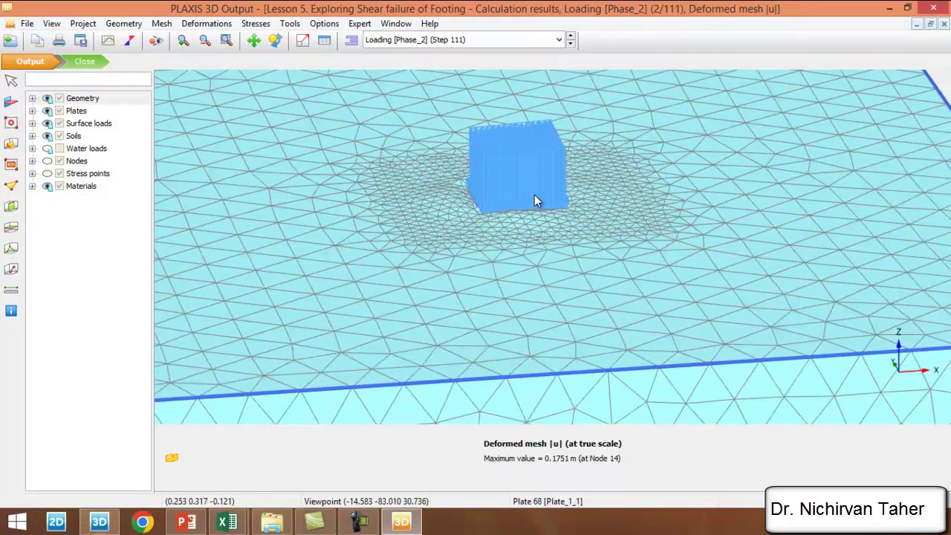
{"action": "scroll", "coordinate": [534, 195], "scroll_direction": "down", "scroll_amount": 2}
Plot the Loading phase's total vertical displacements uz.
{"action": "left_click", "coordinate": [207, 23]}
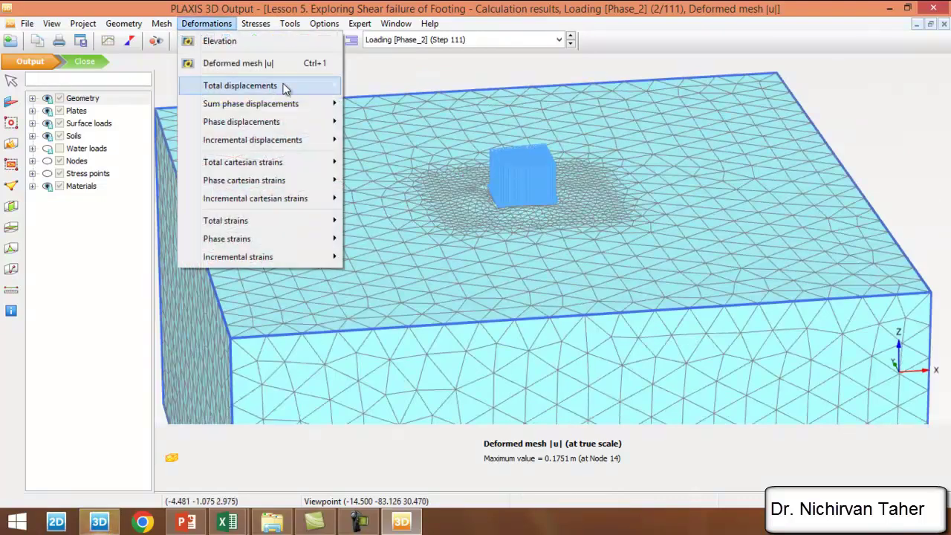
{"action": "mouse_move", "coordinate": [286, 88]}
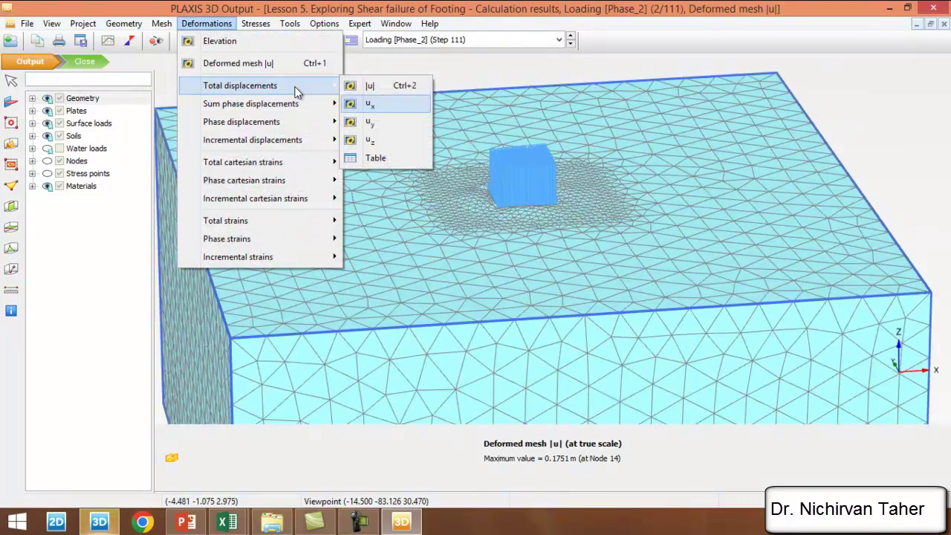
{"action": "left_click", "coordinate": [377, 147]}
{"action": "scroll", "coordinate": [450, 288], "scroll_direction": "down", "scroll_amount": 5}
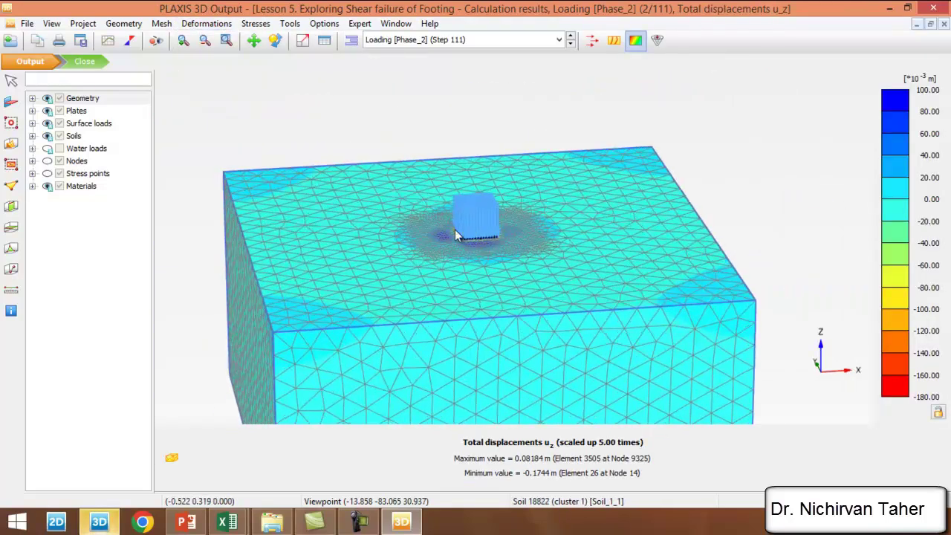
{"action": "scroll", "coordinate": [456, 234], "scroll_direction": "up", "scroll_amount": 6}
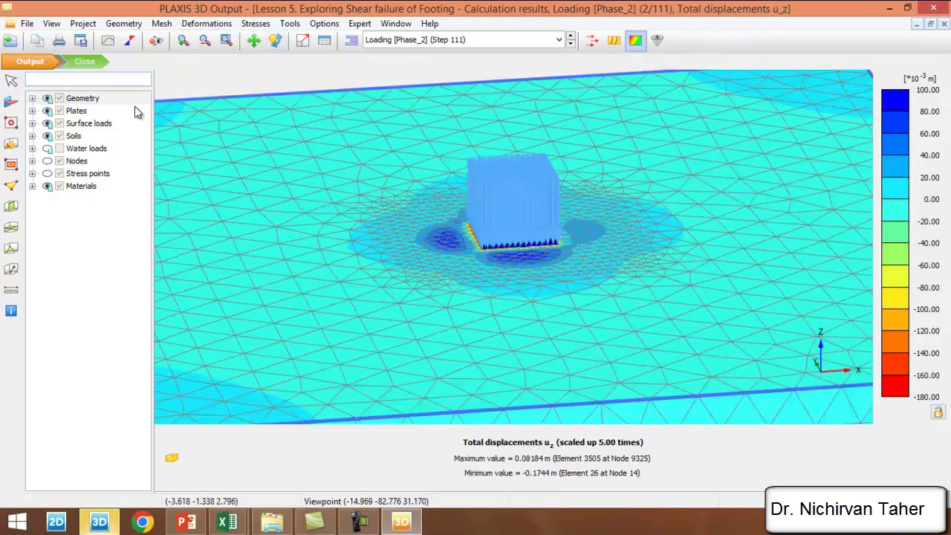
Switch to the top viewpoint and zoom out to see the whole model.
{"action": "left_click", "coordinate": [52, 23]}
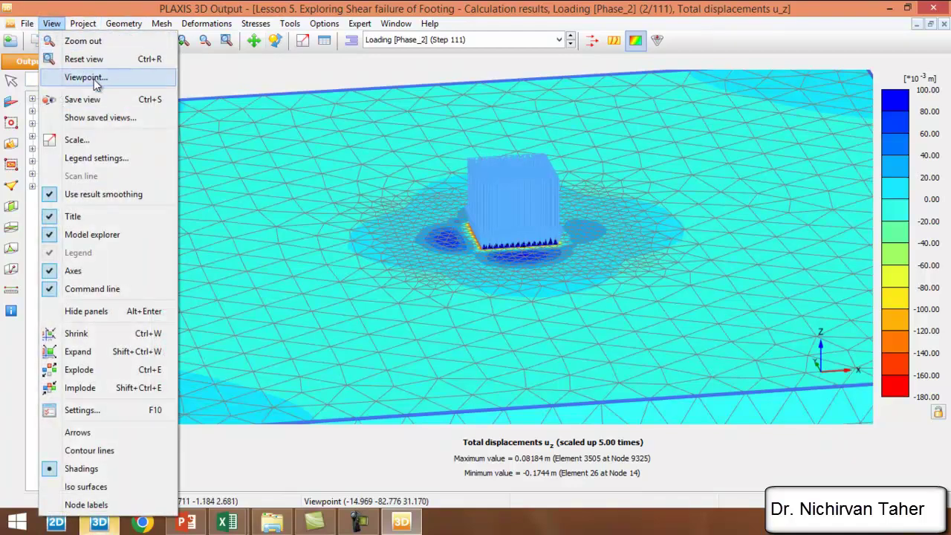
{"action": "left_click", "coordinate": [90, 78]}
{"action": "left_click", "coordinate": [401, 291]}
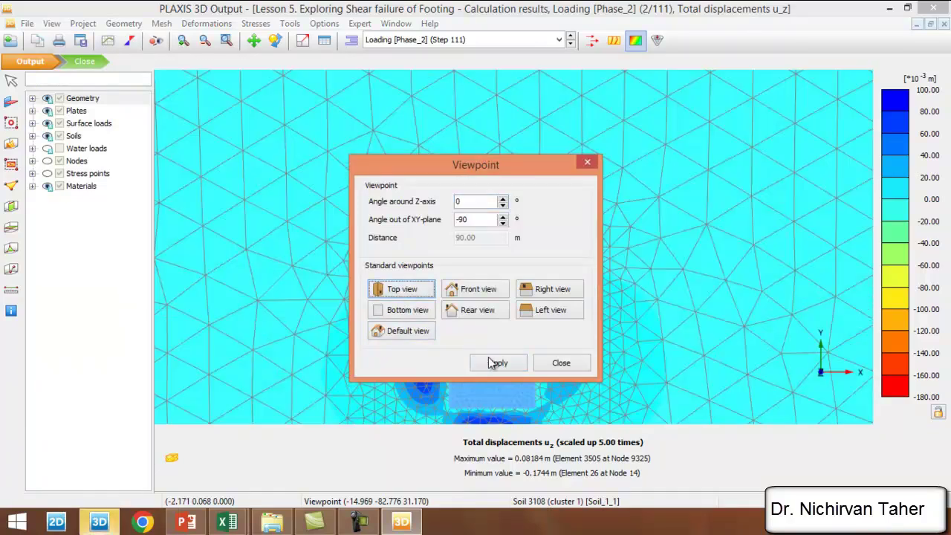
{"action": "left_click", "coordinate": [561, 363]}
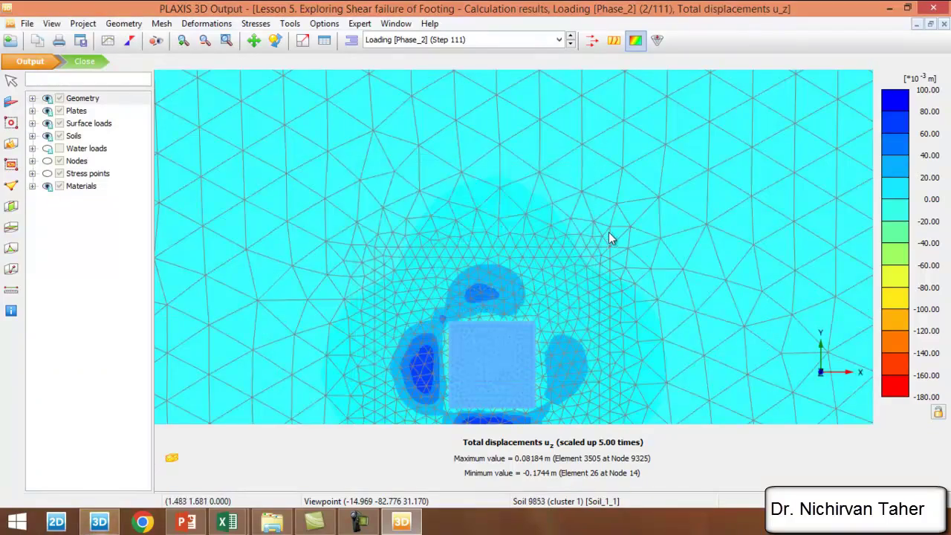
{"action": "scroll", "coordinate": [595, 208], "scroll_direction": "down", "scroll_amount": 5}
{"action": "scroll", "coordinate": [539, 312], "scroll_direction": "up", "scroll_amount": 3}
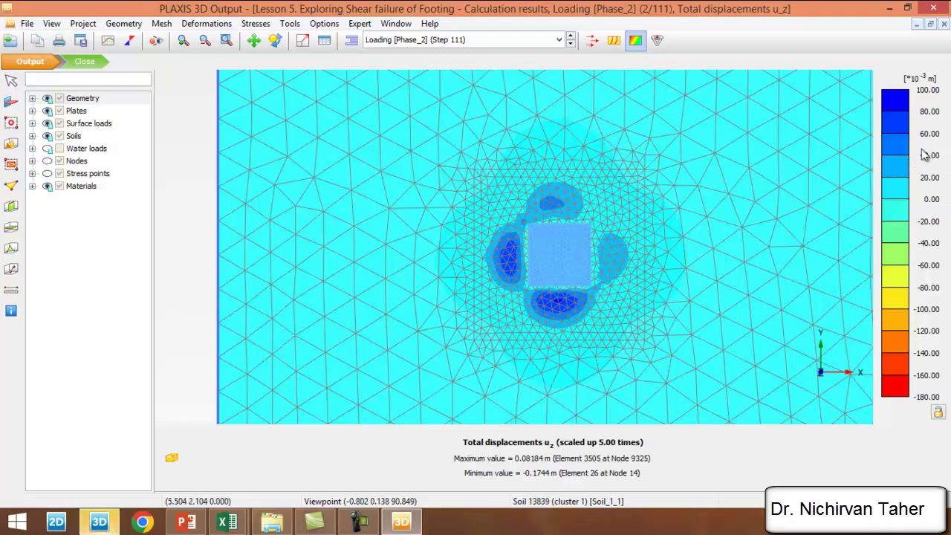
{"action": "scroll", "coordinate": [517, 260], "scroll_direction": "up", "scroll_amount": 1}
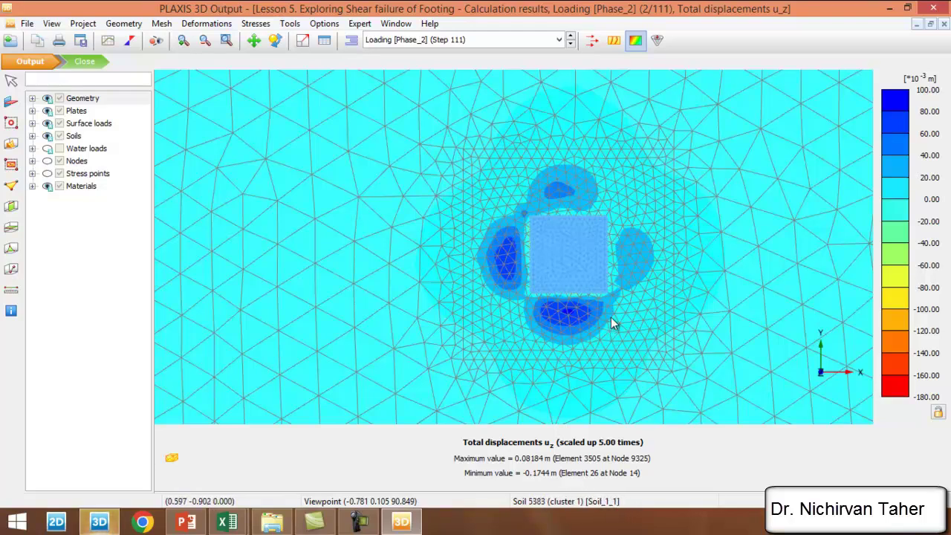
{"action": "scroll", "coordinate": [506, 212], "scroll_direction": "down", "scroll_amount": 5}
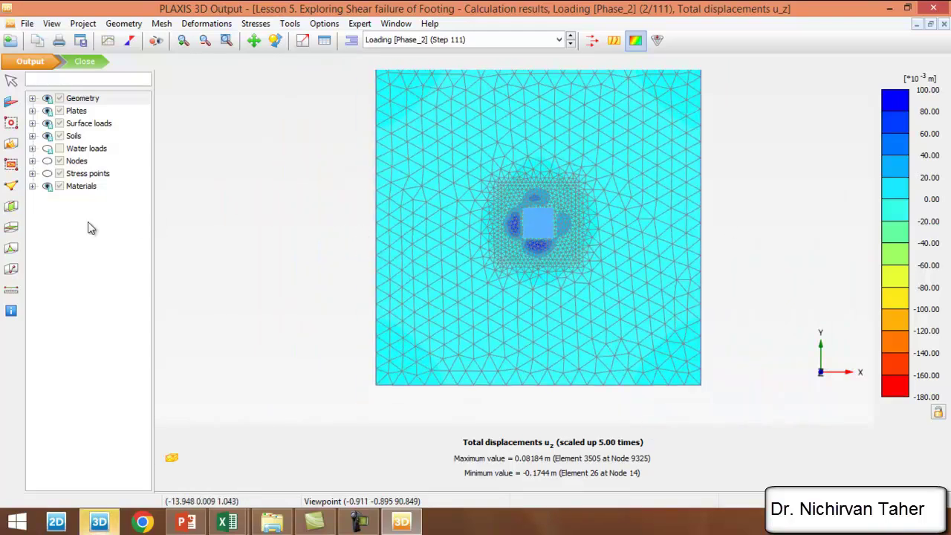
Draw cross-section A-A* across the footing and rotate it to a front view.
{"action": "left_click", "coordinate": [11, 206]}
{"action": "left_click", "coordinate": [381, 228]}
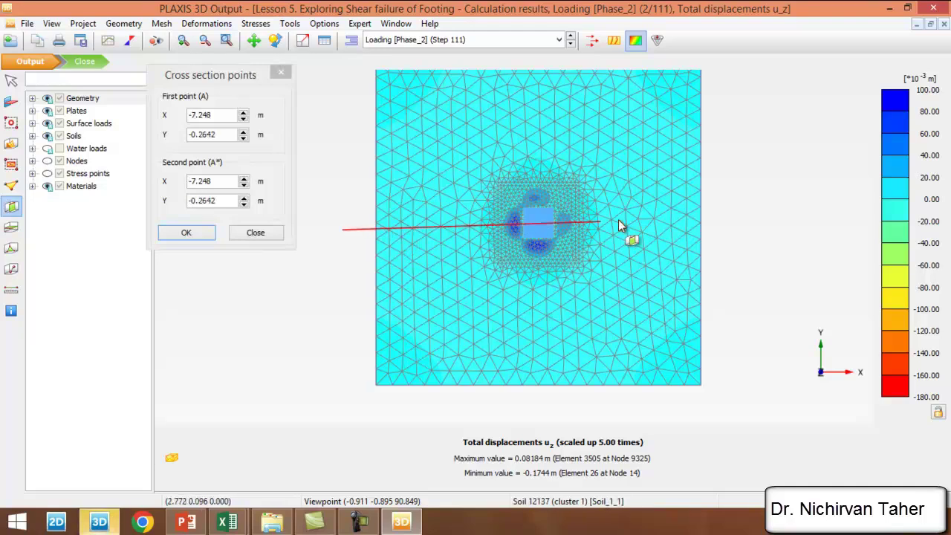
{"action": "left_click", "coordinate": [739, 225]}
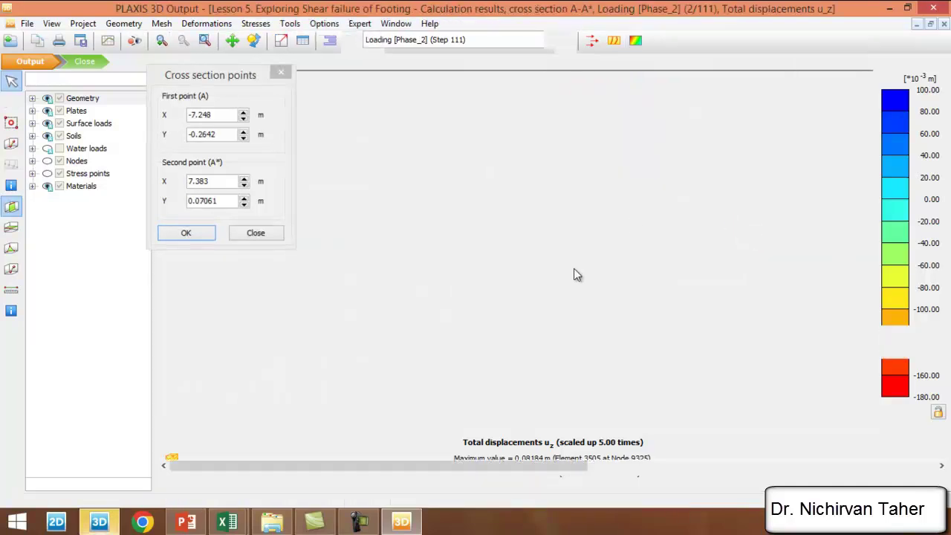
{"action": "left_click_drag", "start_coordinate": [546, 327], "coordinate": [552, 482]}
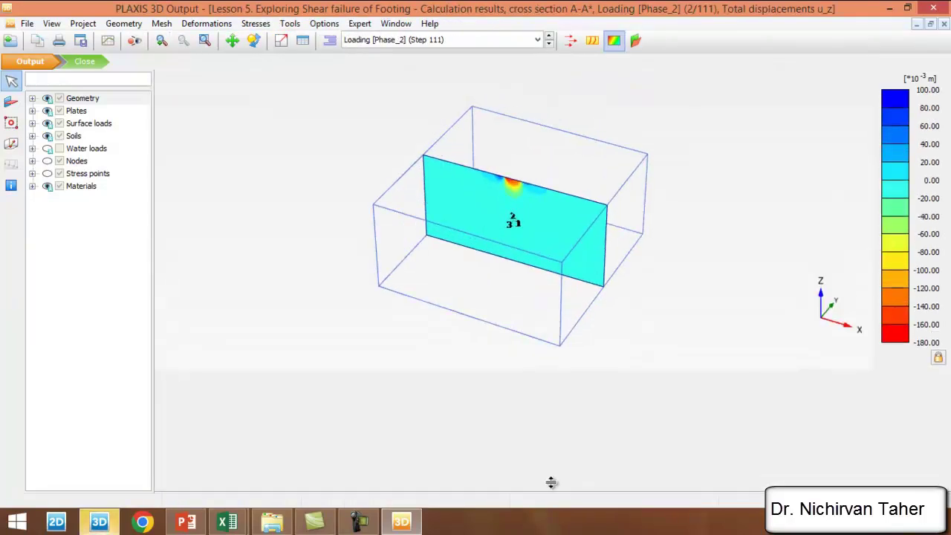
{"action": "left_click", "coordinate": [253, 40]}
{"action": "right_click_drag", "start_coordinate": [383, 292], "coordinate": [518, 185], "text": "ctrl"}
{"action": "scroll", "coordinate": [473, 266], "scroll_direction": "up", "scroll_amount": 5}
{"action": "right_click_drag", "start_coordinate": [412, 327], "coordinate": [402, 277], "text": "ctrl"}
Hide cluster borders and zoom into the cross-section's uz contours.
{"action": "left_click", "coordinate": [161, 24]}
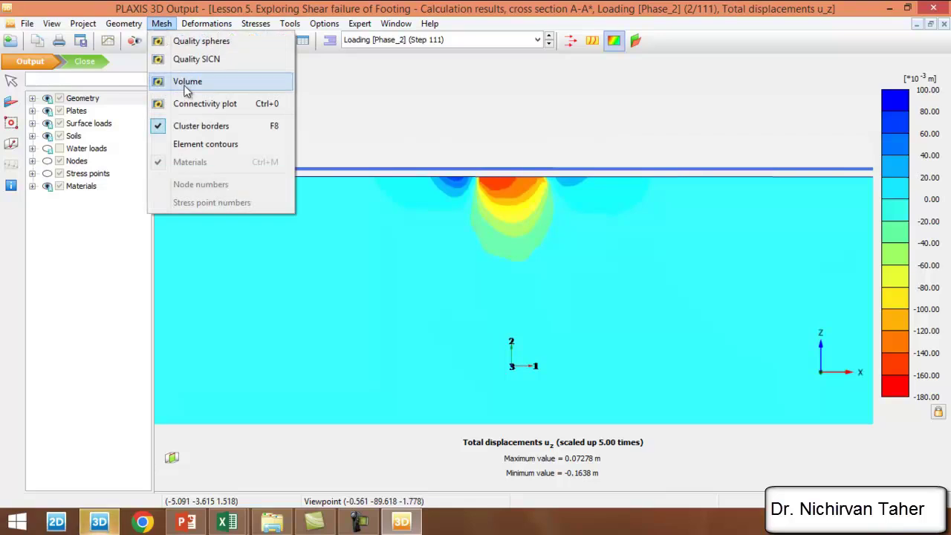
{"action": "left_click", "coordinate": [212, 127]}
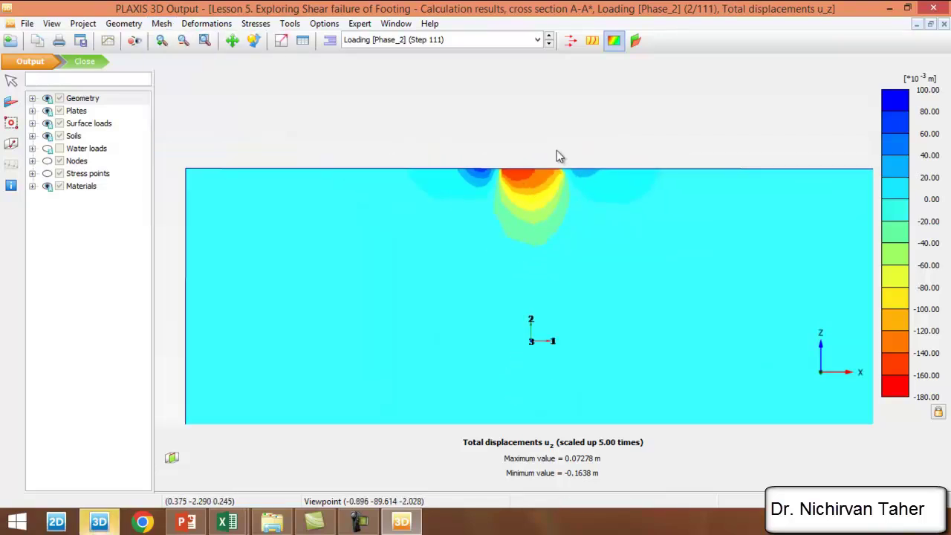
{"action": "scroll", "coordinate": [567, 153], "scroll_direction": "up", "scroll_amount": 2}
{"action": "scroll", "coordinate": [469, 184], "scroll_direction": "up", "scroll_amount": 1}
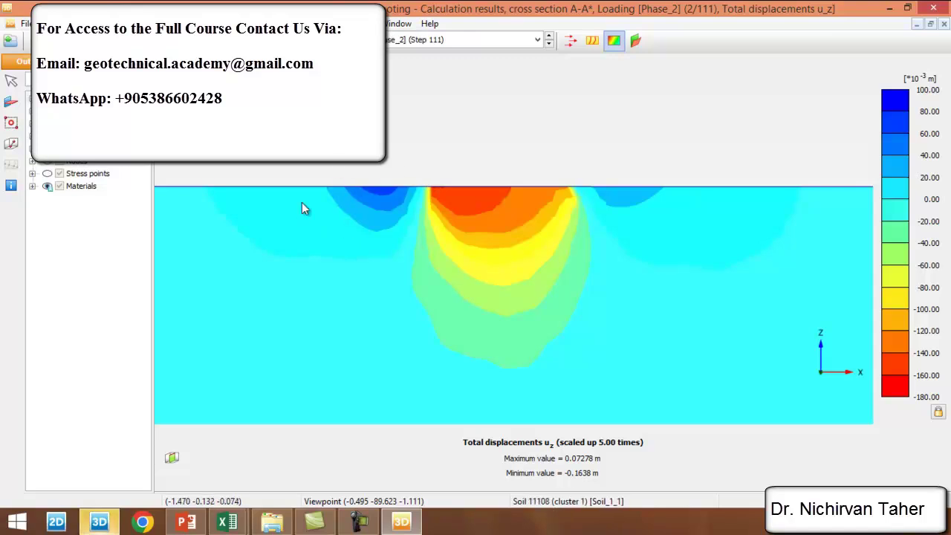
Display cross section A-A*'s uz displacements as arrows.
{"action": "left_click", "coordinate": [570, 43]}
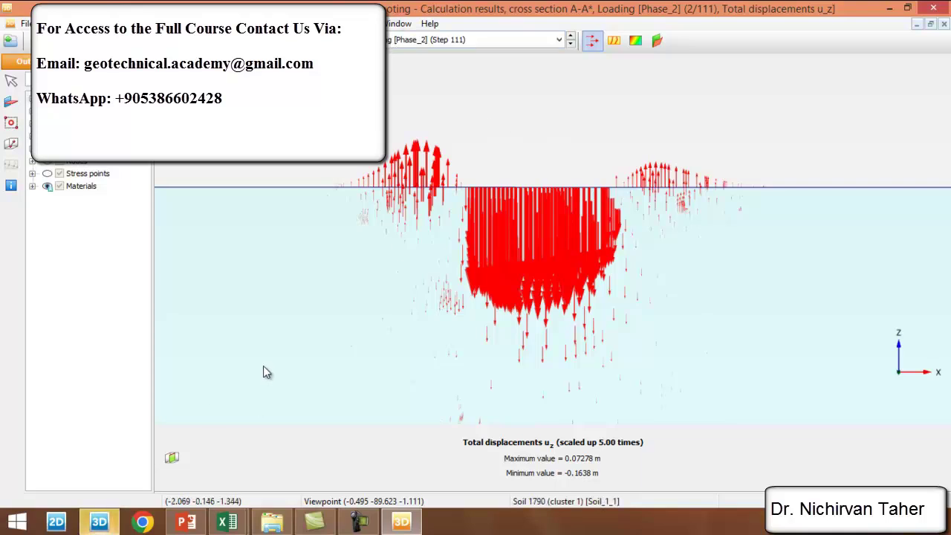
Switch to the Excel seminar workbook and select the Experimental and FEM q versus S/B curves to inspect their data.
{"action": "mouse_move", "coordinate": [227, 522]}
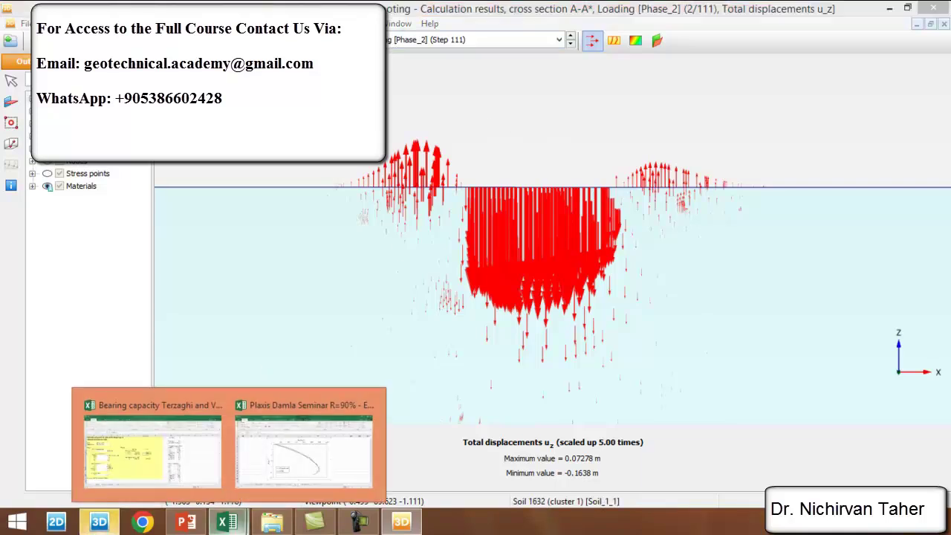
{"action": "left_click", "coordinate": [301, 444]}
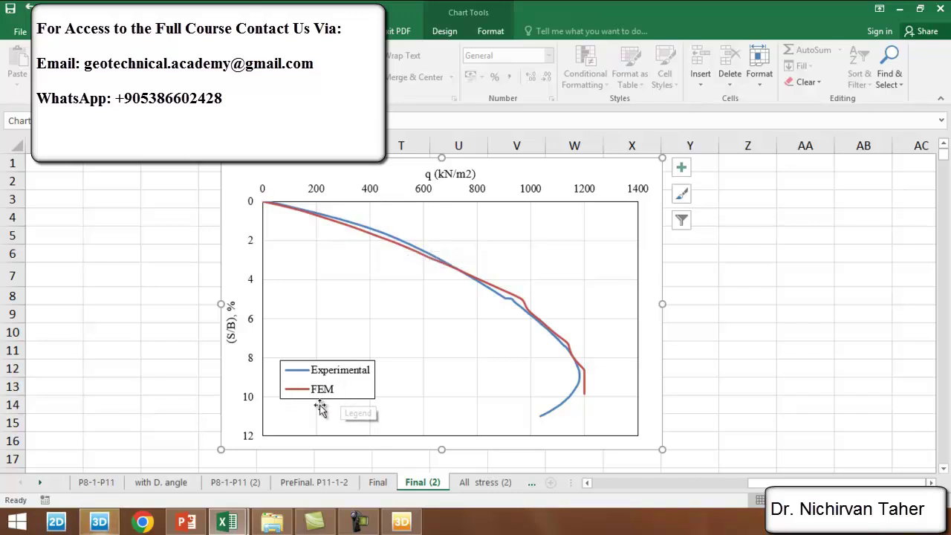
{"action": "left_click", "coordinate": [579, 391]}
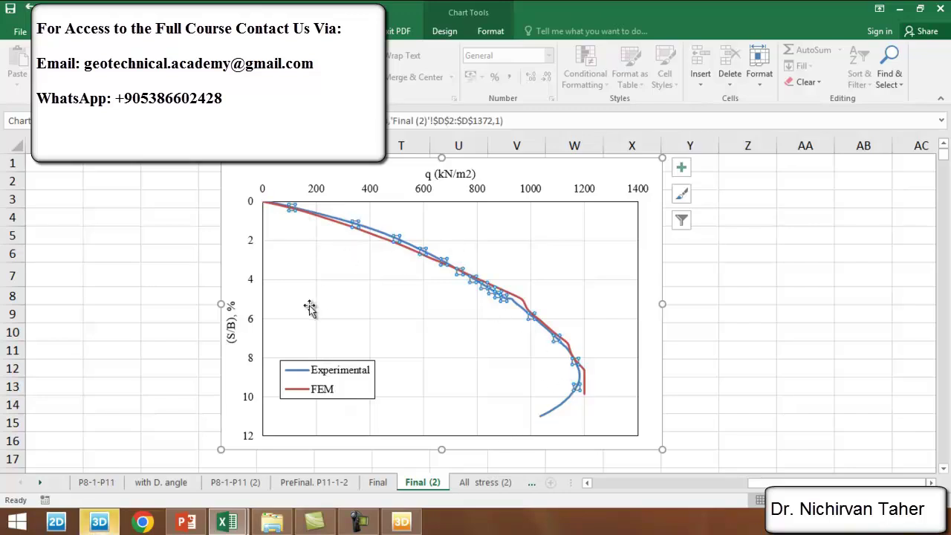
{"action": "left_click", "coordinate": [515, 302]}
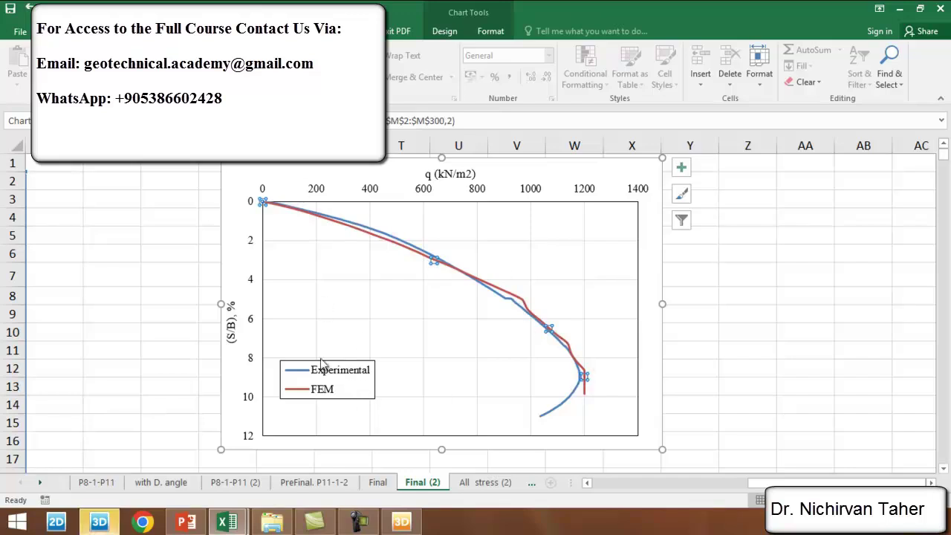
{"action": "left_click", "coordinate": [360, 176]}
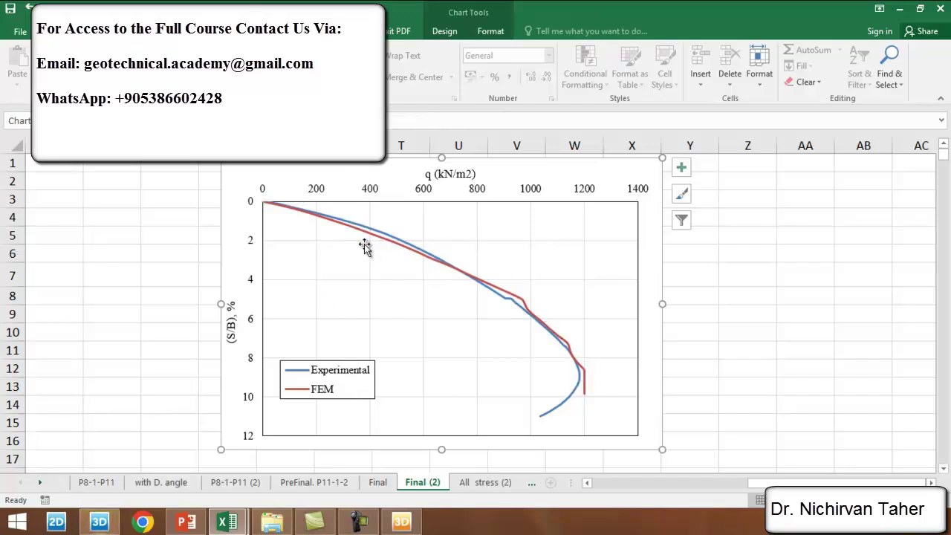